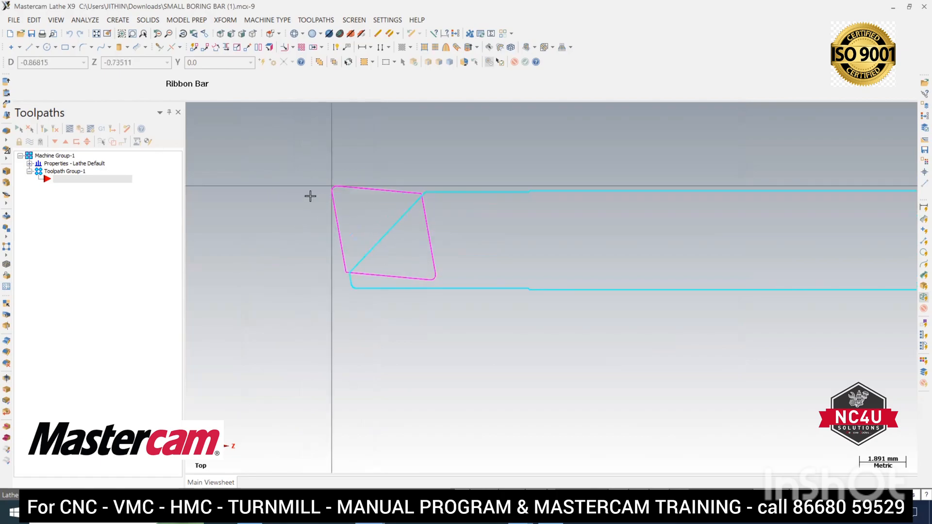
# - Examine the boring bar drawing, looking over the insert outline and the full length of the holder outline
pyautogui.scroll(-3, 249, 258)
pyautogui.scroll(-4, 208, 231)
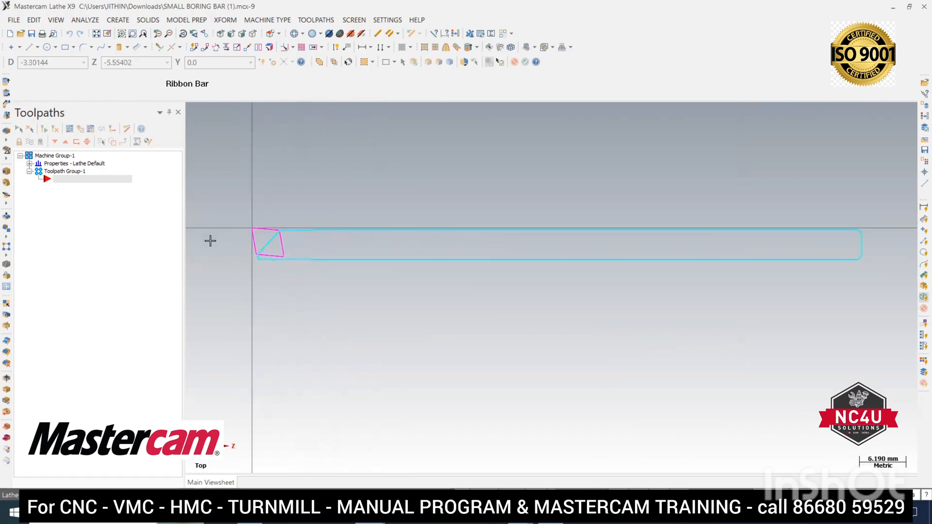
pyautogui.scroll(1, 227, 239)
pyautogui.scroll(3, 254, 231)
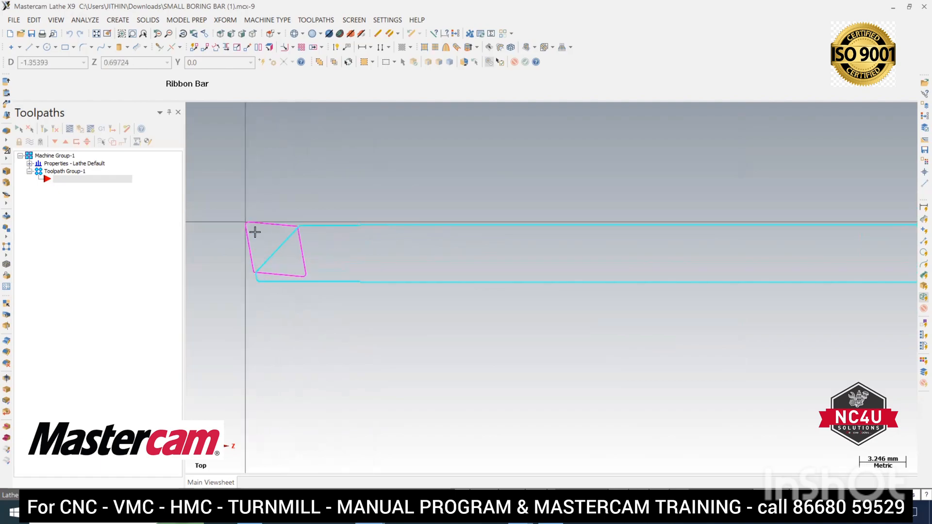
pyautogui.scroll(1, 251, 229)
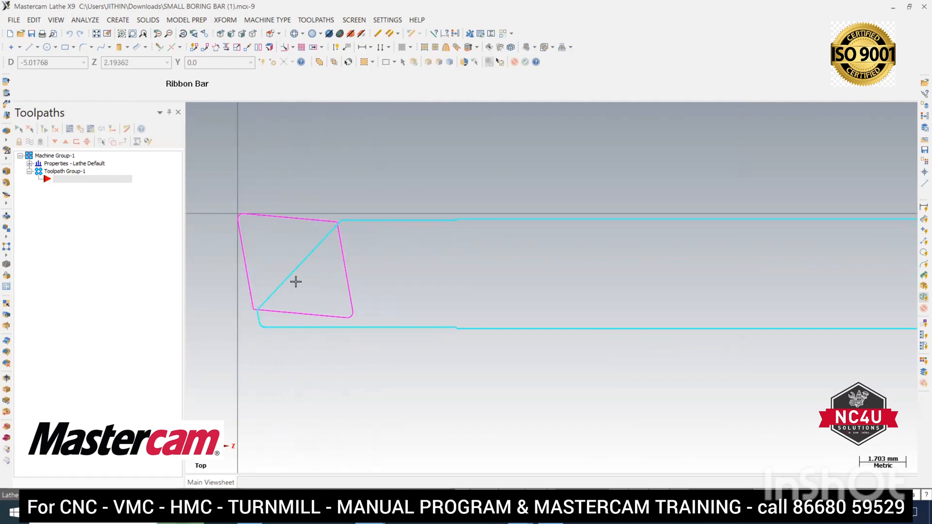
pyautogui.scroll(-3, 486, 340)
pyautogui.scroll(3, 420, 336)
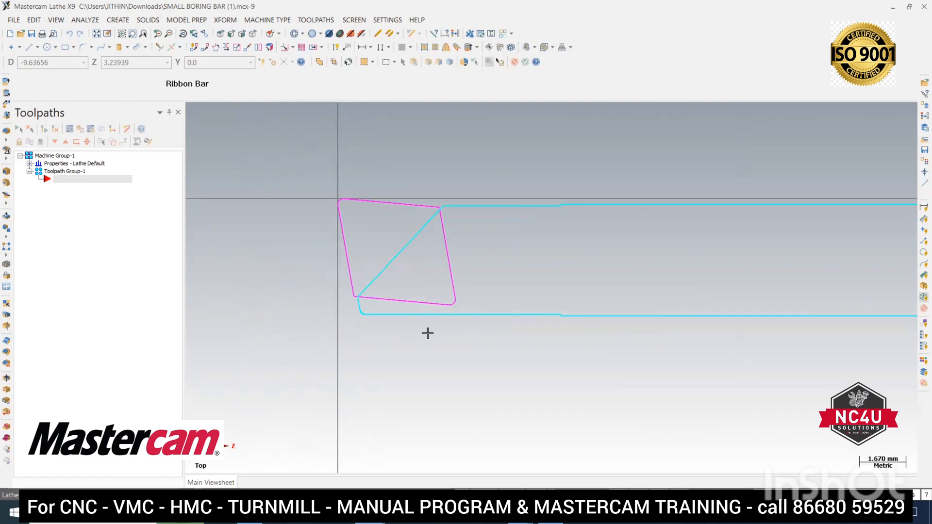
pyautogui.scroll(1, 505, 225)
pyautogui.scroll(-2, 389, 358)
pyautogui.scroll(3, 412, 317)
pyautogui.scroll(-2, 214, 277)
pyautogui.scroll(2, 391, 239)
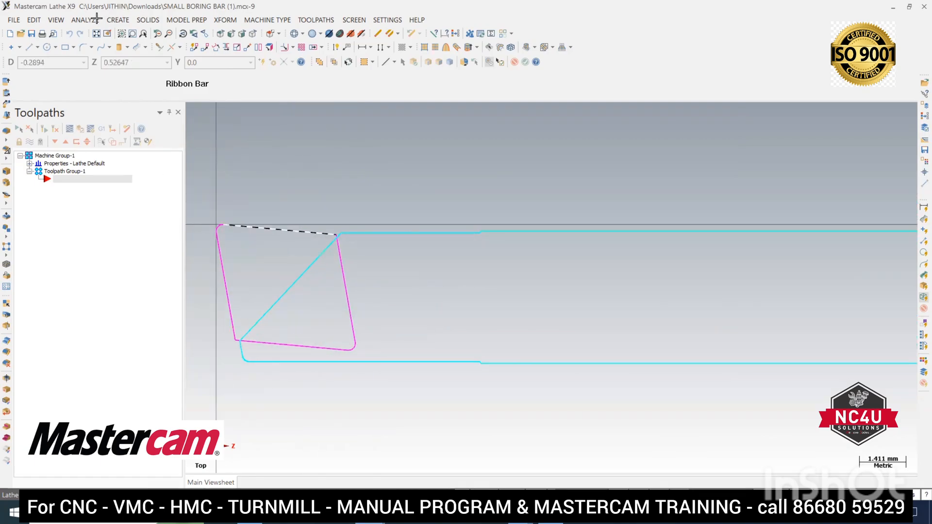
pyautogui.scroll(-2, 358, 233)
pyautogui.scroll(-2, 358, 214)
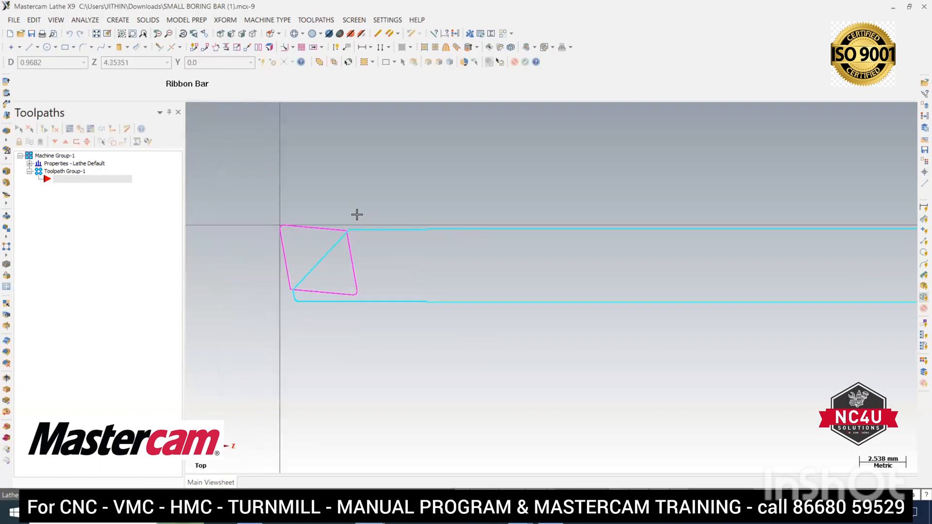
# - Chain the insert outline with Analyze Chain to check whether it forms a closed loop
pyautogui.click(87, 22)
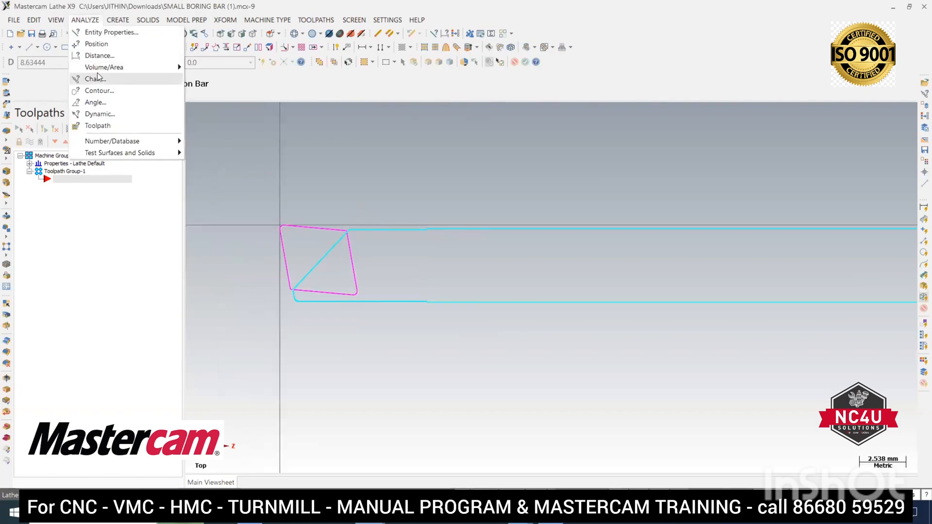
pyautogui.click(98, 77)
pyautogui.scroll(1, 318, 228)
pyautogui.click(312, 231)
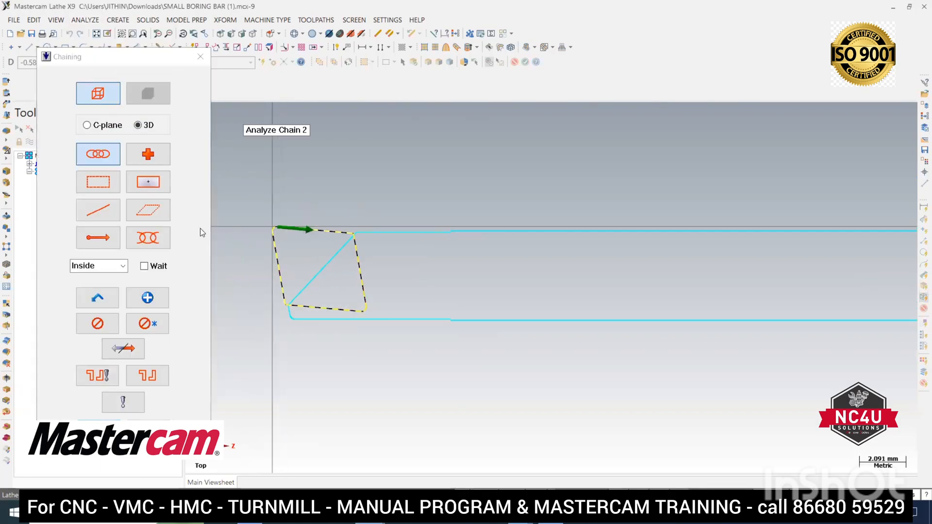
pyautogui.click(199, 58)
# - Chain the holder outline with Analyze Chain and inspect the branch point at its upper front corner closely
pyautogui.scroll(-2, 272, 150)
pyautogui.click(85, 20)
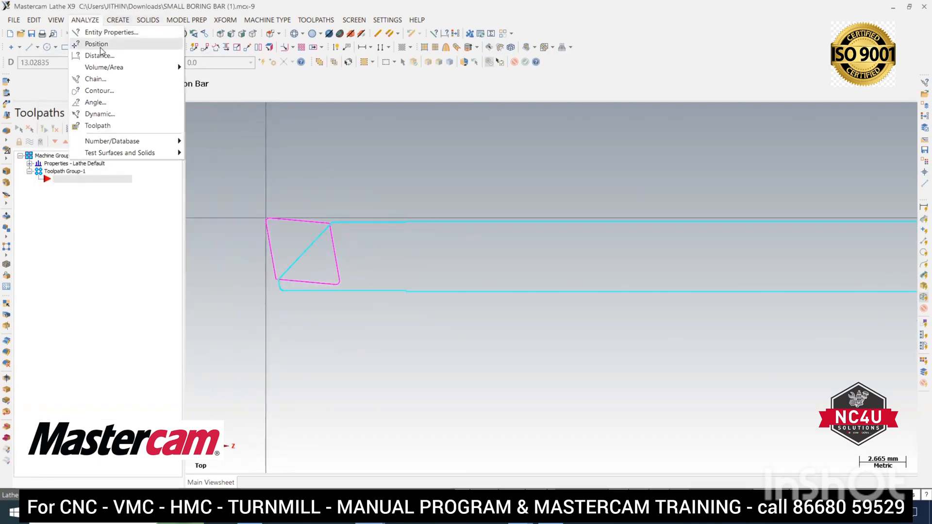
pyautogui.click(102, 80)
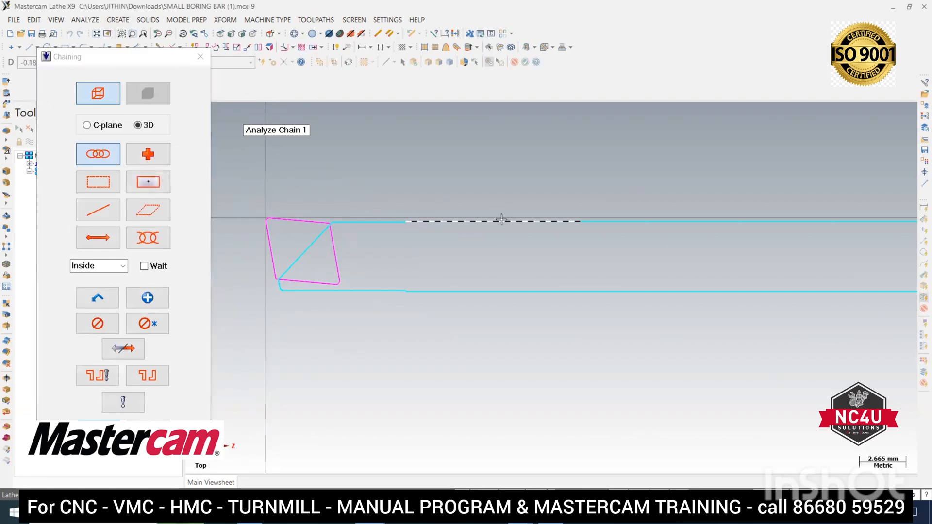
pyautogui.click(492, 221)
pyautogui.scroll(6, 334, 226)
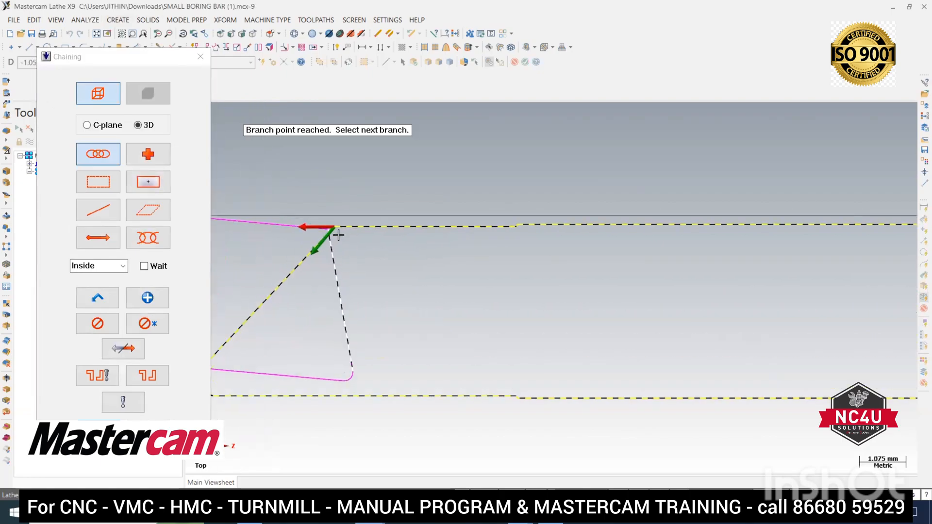
pyautogui.scroll(8, 335, 223)
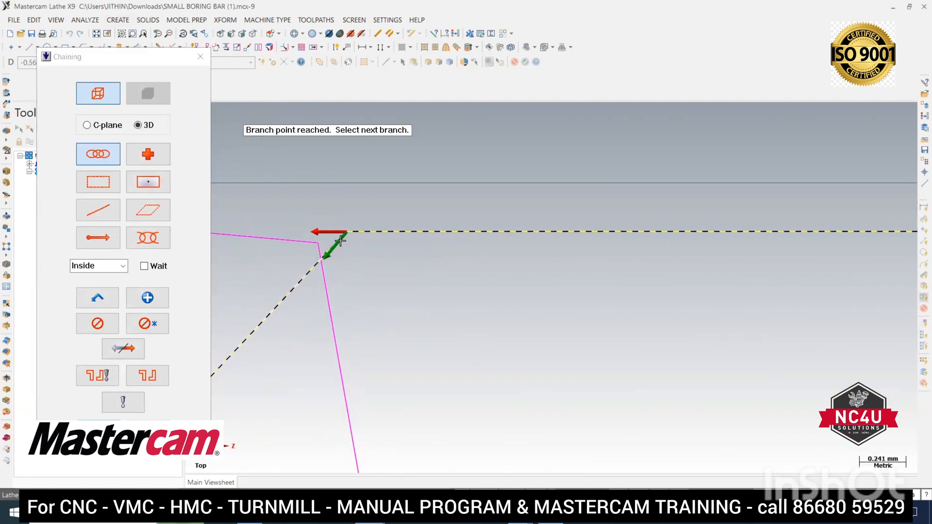
pyautogui.scroll(10, 351, 224)
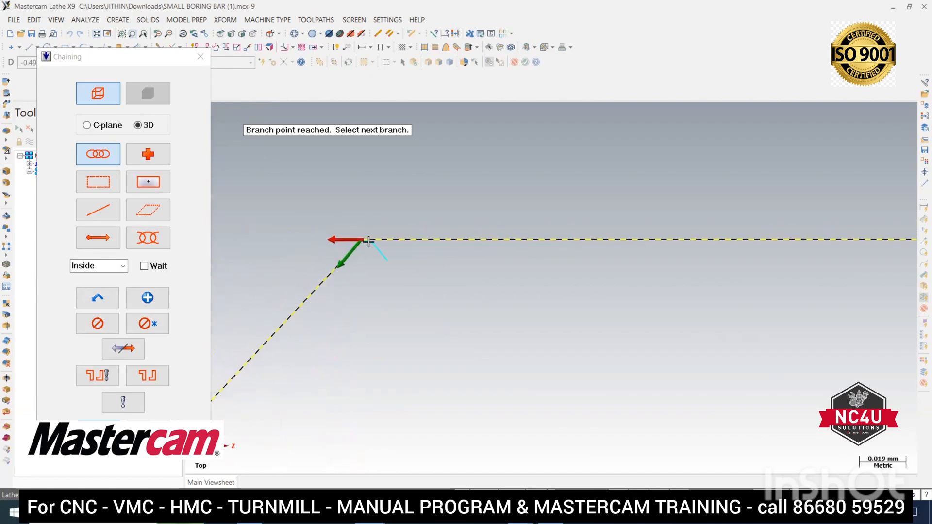
pyautogui.scroll(5, 343, 229)
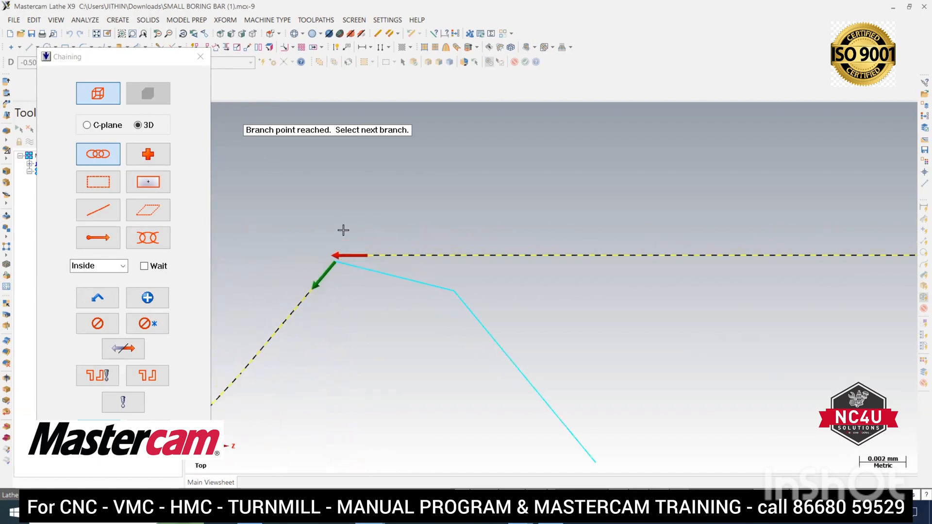
pyautogui.click(200, 57)
# - Delete the stray segments at the holder's upper front corner and bridge the tiny gap with an endpoint-to-endpoint line
pyautogui.click(404, 280)
pyautogui.press('Delete')
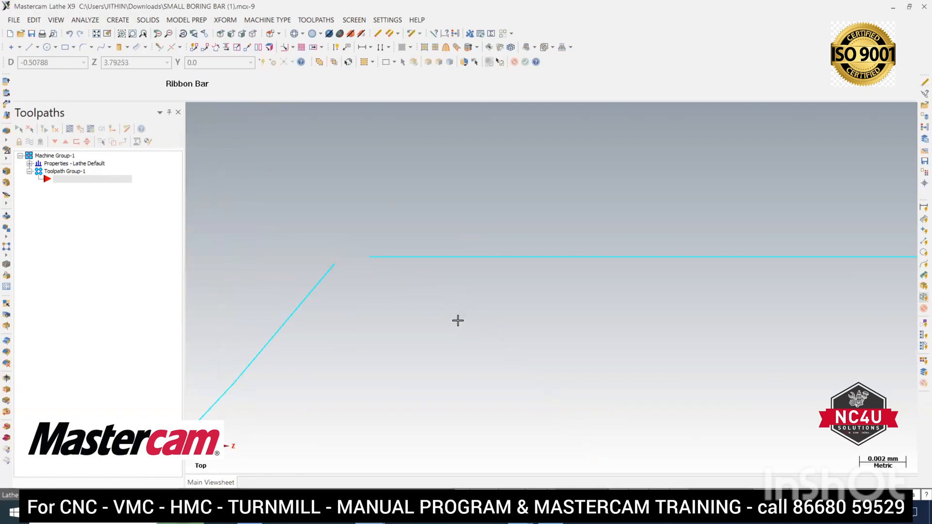
pyautogui.click(24, 47)
pyautogui.click(334, 265)
pyautogui.click(369, 257)
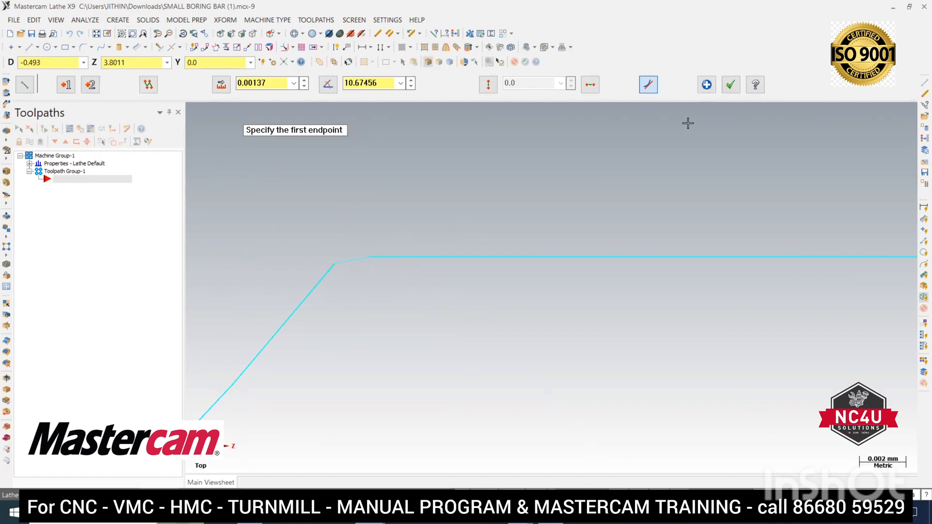
pyautogui.click(730, 85)
# - Select the whole holder outline as a chain and change its color to 116
pyautogui.scroll(-3, 404, 173)
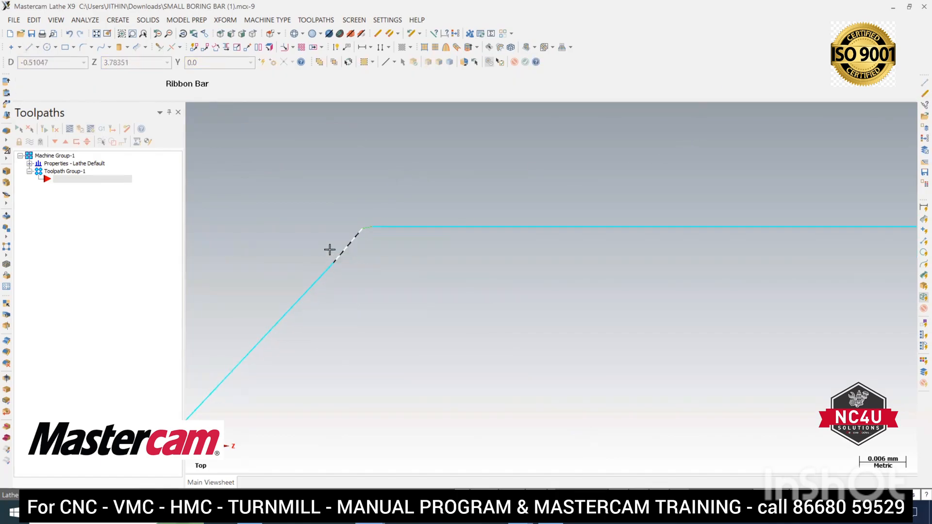
pyautogui.scroll(-4, 390, 233)
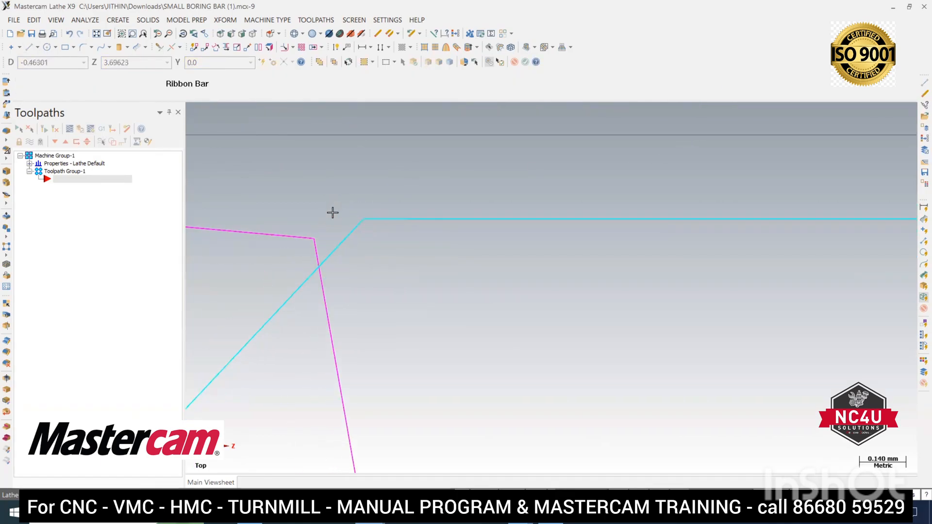
pyautogui.scroll(-5, 366, 228)
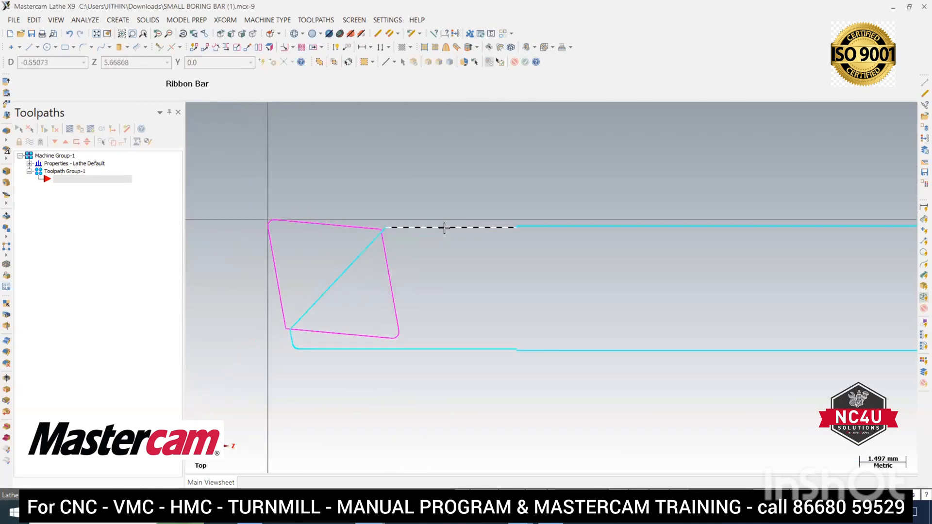
pyautogui.click(444, 227)
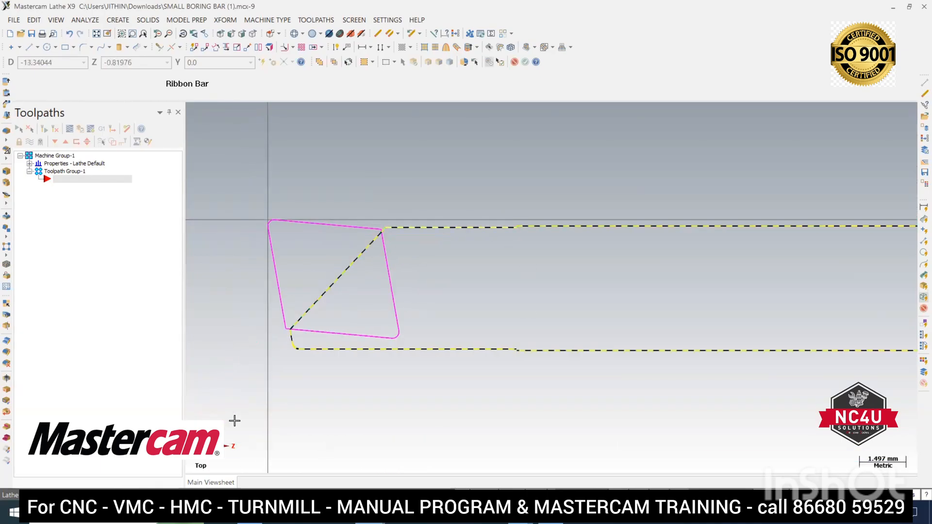
pyautogui.click(624, 484)
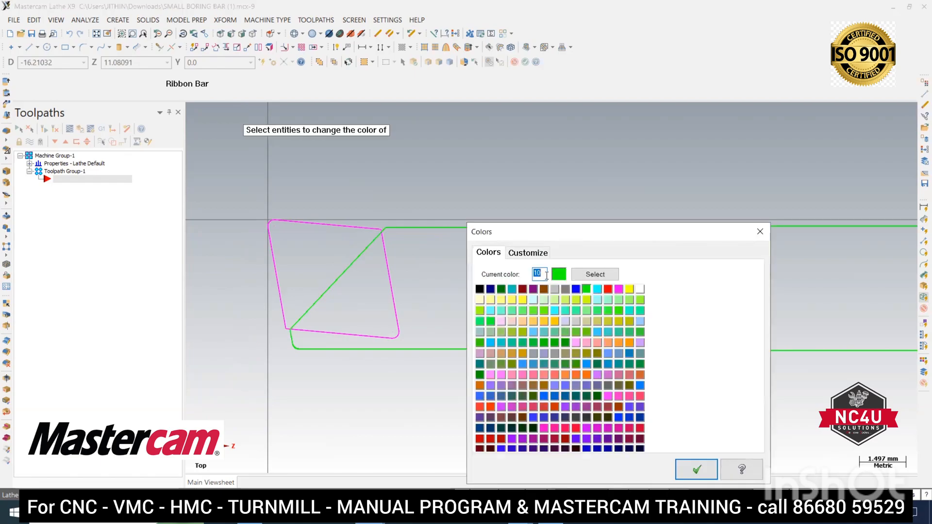
pyautogui.write('115')
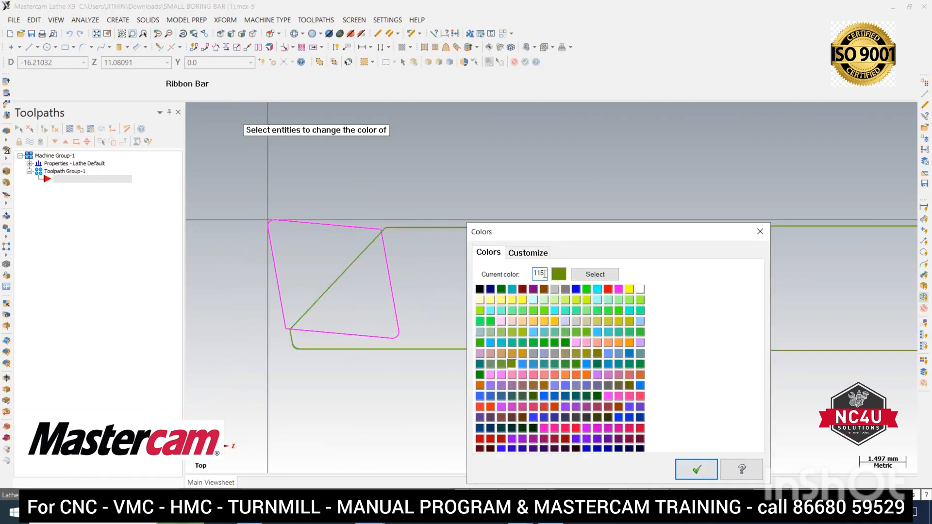
pyautogui.write('6')
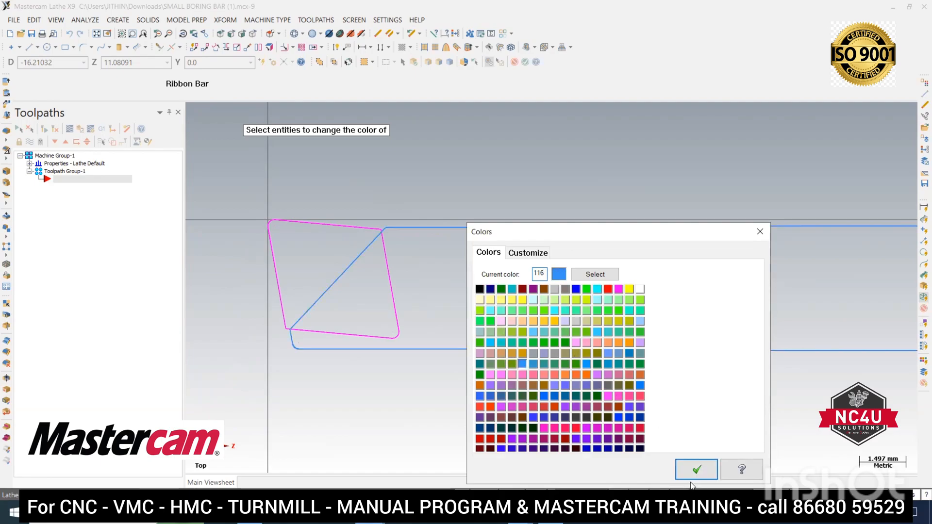
pyautogui.click(696, 472)
# - Change the color of the whole insert outline to 14 and clear the leftover result colors
pyautogui.click(324, 224)
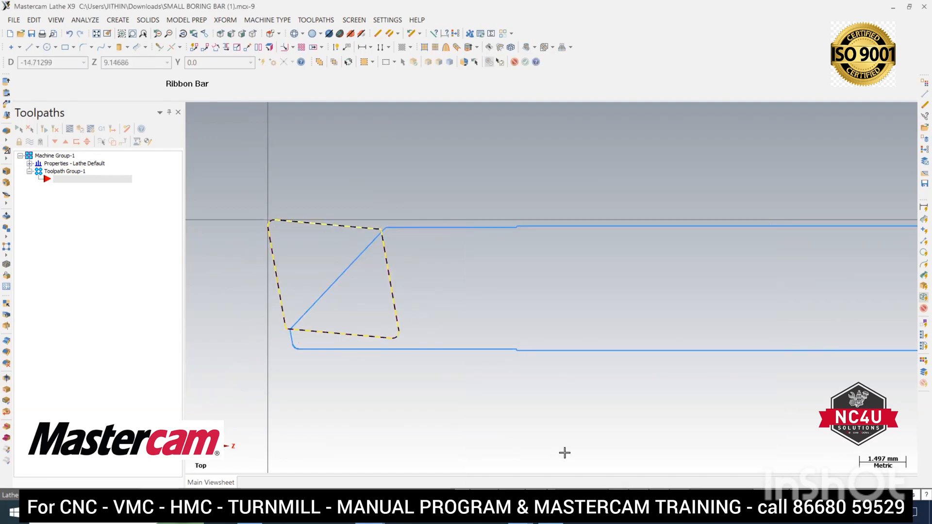
pyautogui.rightClick(617, 490)
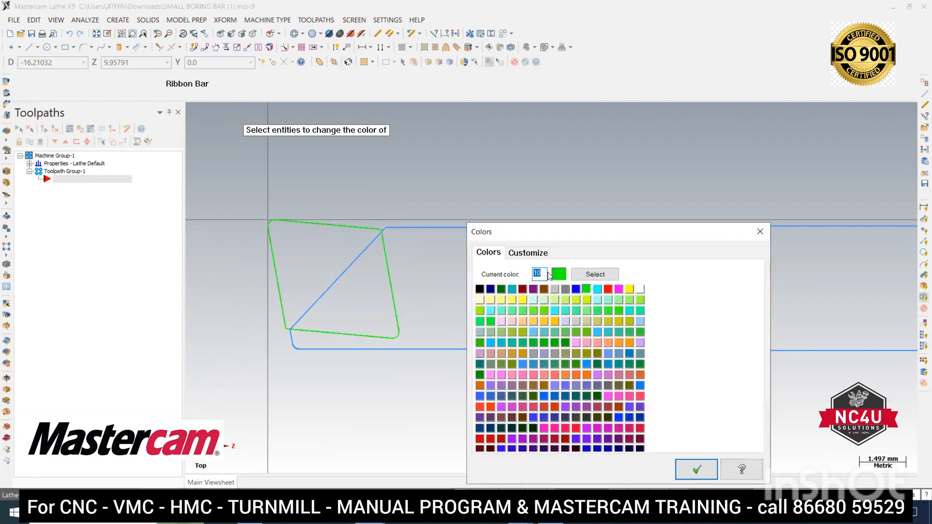
pyautogui.write('14')
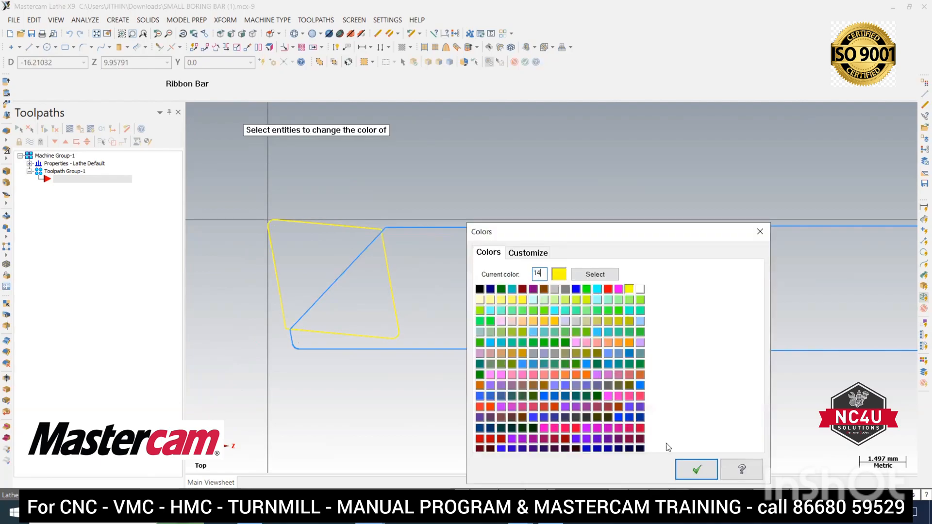
pyautogui.click(688, 466)
pyautogui.rightClick(529, 189)
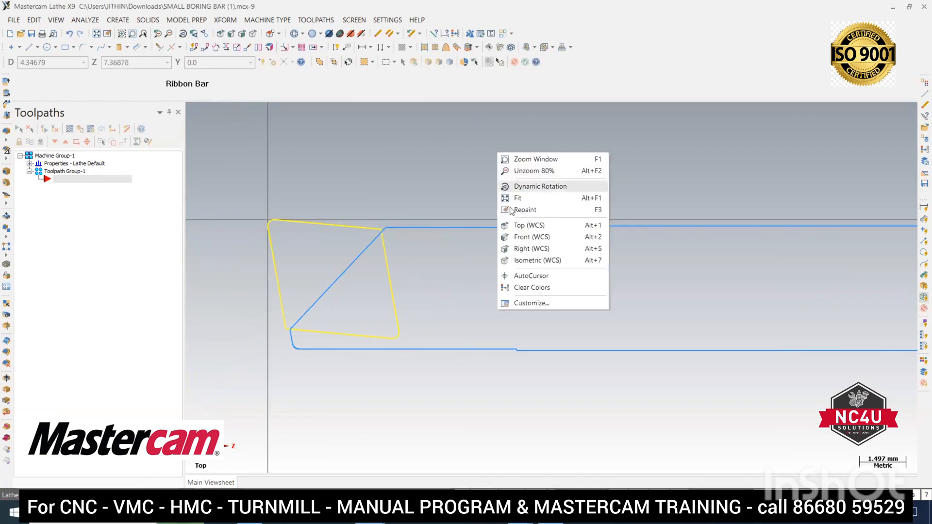
pyautogui.click(532, 287)
# - Draw a vertical line about 48 mm long upward from the origin at the insert's tip
pyautogui.scroll(-4, 582, 360)
pyautogui.scroll(2, 401, 320)
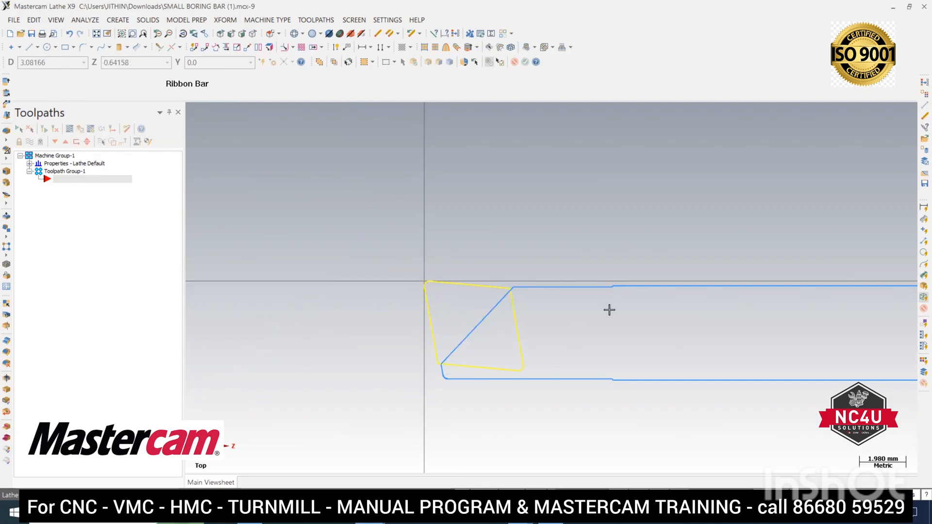
pyautogui.rightClick(76, 184)
pyautogui.click(538, 245)
pyautogui.scroll(-2, 525, 359)
pyautogui.scroll(-1, 525, 358)
pyautogui.click(28, 48)
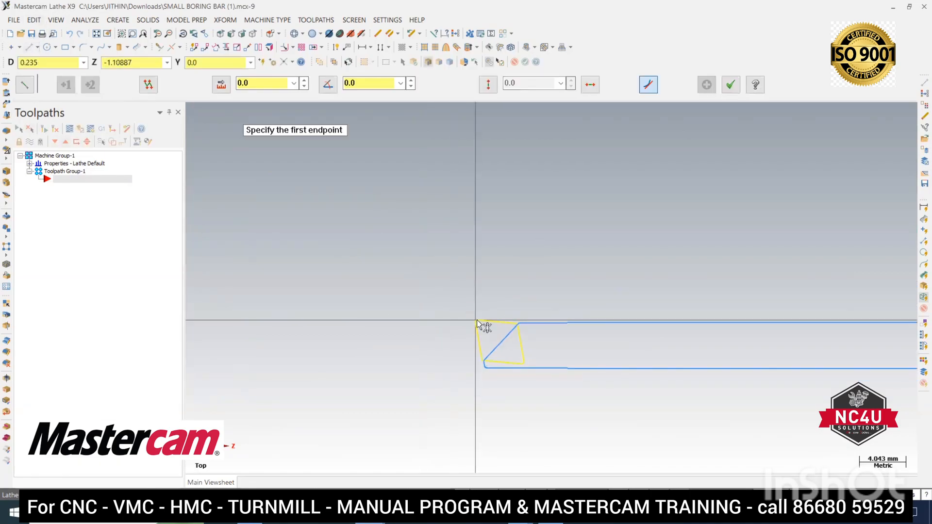
pyautogui.scroll(2, 474, 322)
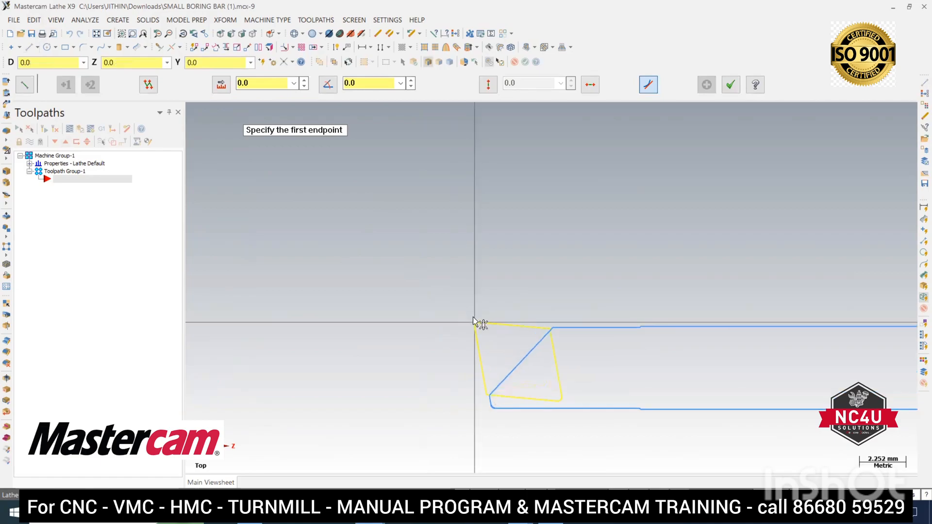
pyautogui.scroll(1, 473, 323)
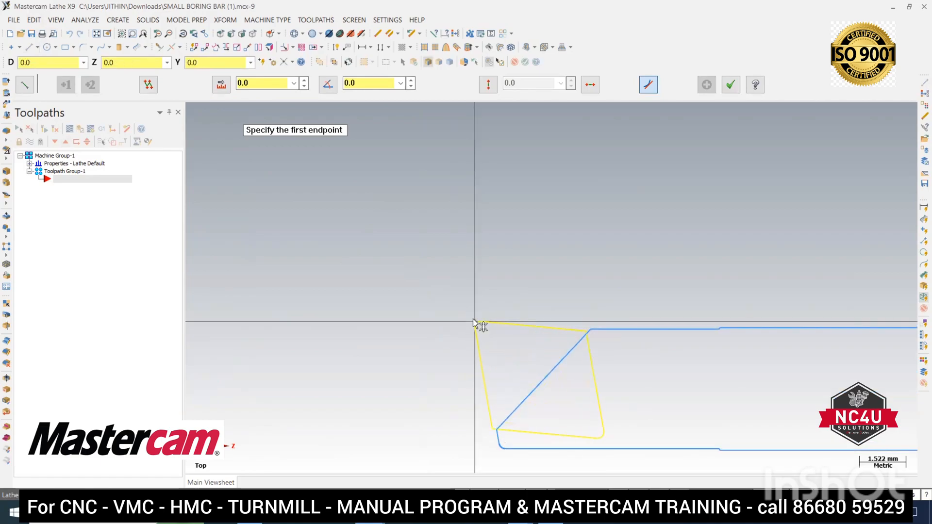
pyautogui.click(474, 320)
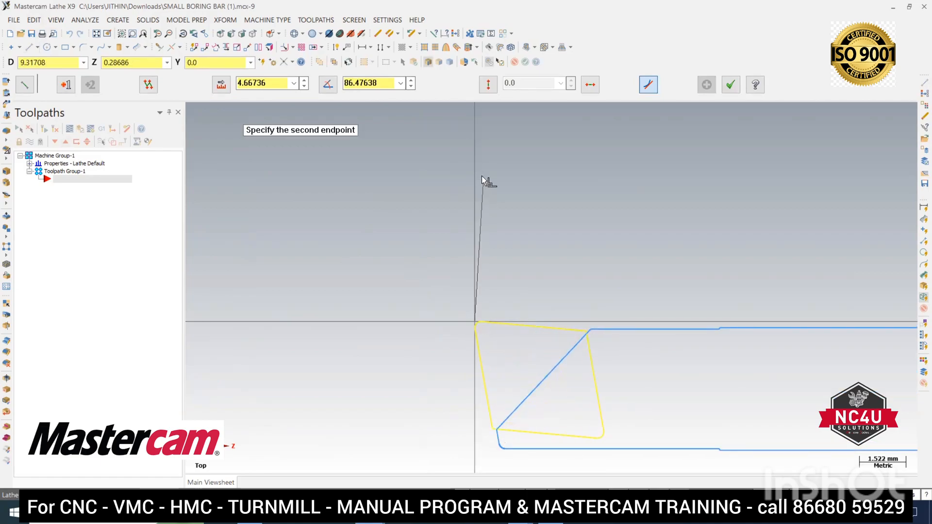
pyautogui.scroll(-6, 447, 328)
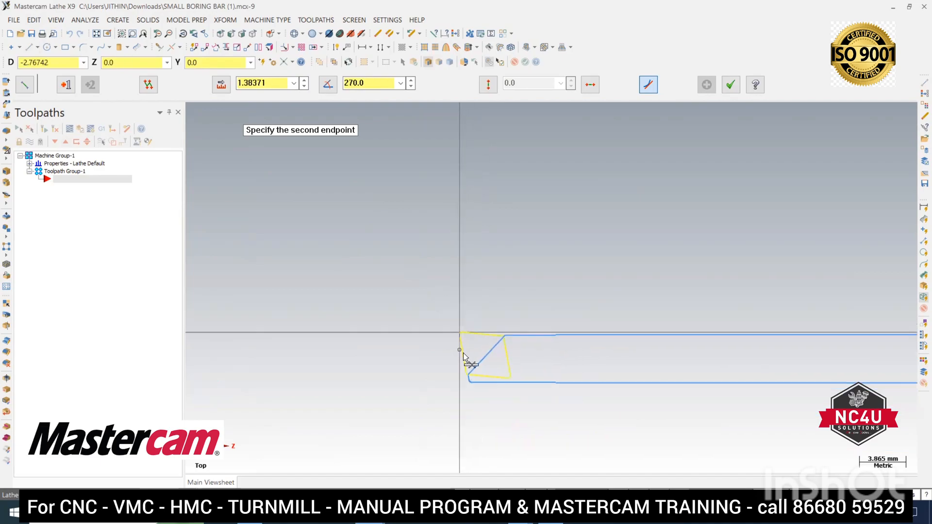
pyautogui.click(463, 144)
# - Draw a horizontal line about 60 mm long toward negative Z from the vertical line's upper end, continued by a downward-sloping line
pyautogui.click(464, 144)
pyautogui.click(214, 144)
pyautogui.scroll(-2, 747, 205)
pyautogui.click(434, 172)
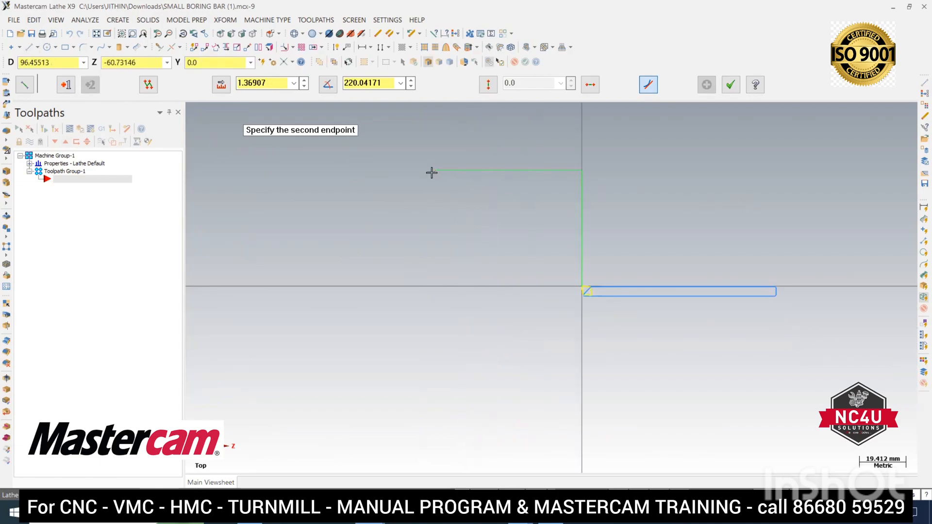
pyautogui.click(351, 199)
pyautogui.click(730, 85)
# - Place the end of the downward-sloping line and change the color of all three profile lines to black, color 0
pyautogui.scroll(1, 598, 246)
pyautogui.click(312, 171)
pyautogui.click(385, 156)
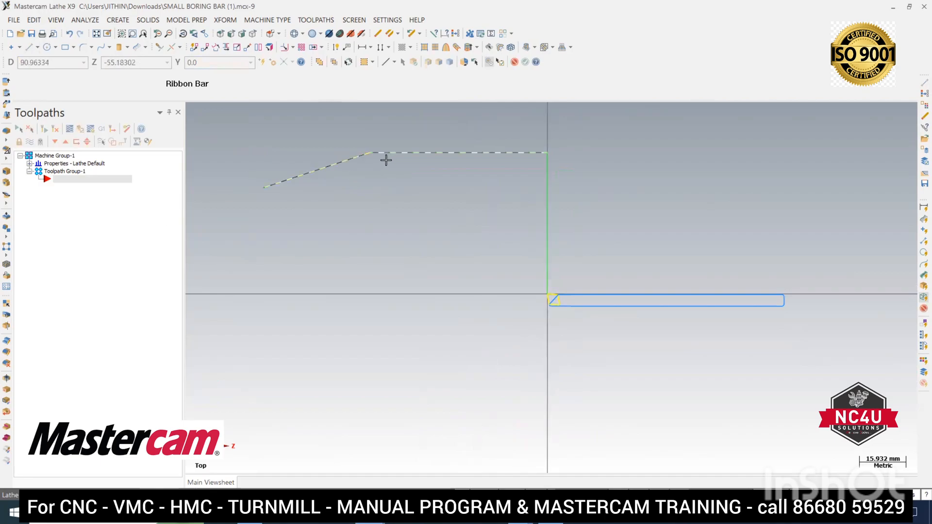
pyautogui.click(552, 231)
pyautogui.rightClick(609, 493)
pyautogui.click(480, 290)
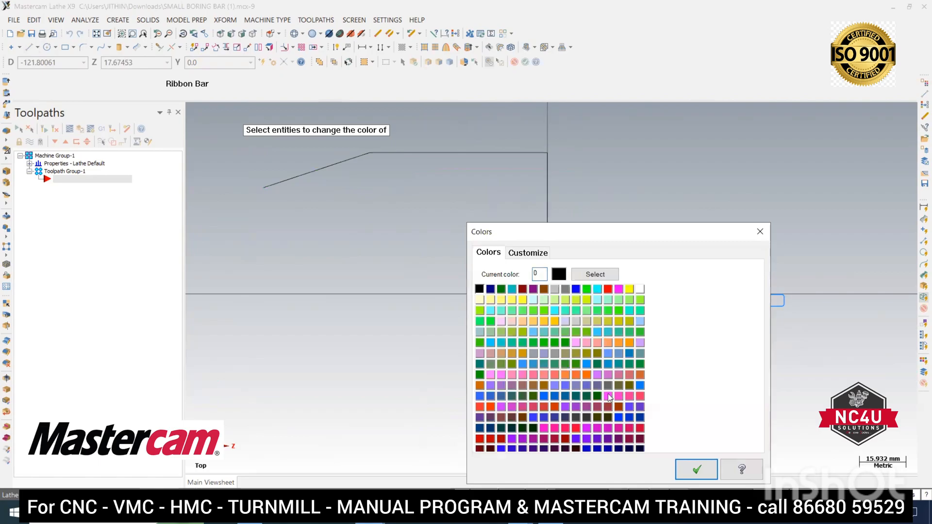
pyautogui.click(681, 467)
pyautogui.rightClick(66, 183)
pyautogui.moveTo(148, 189)
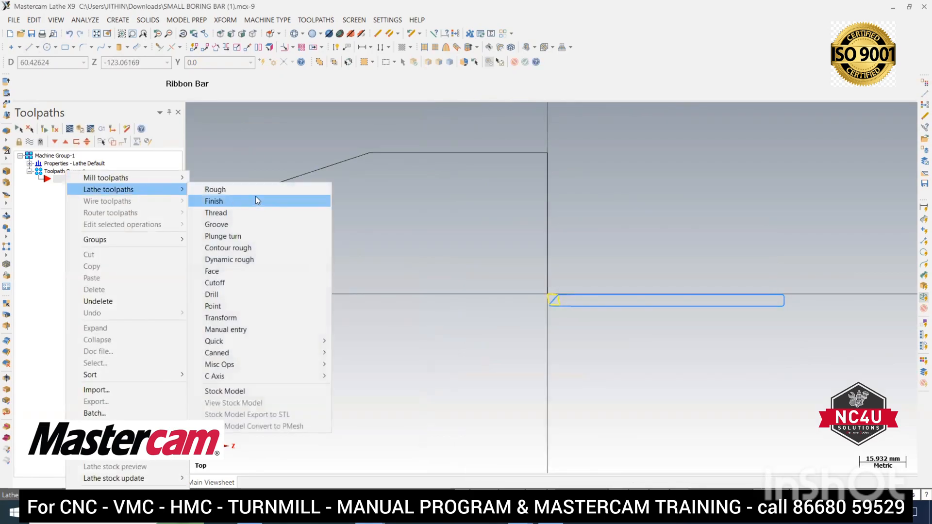
pyautogui.click(253, 190)
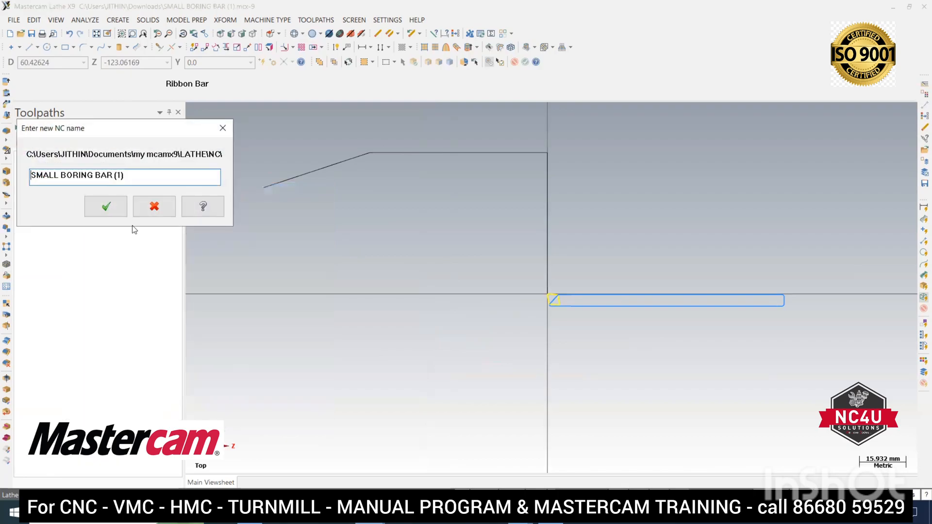
pyautogui.click(106, 207)
pyautogui.click(456, 154)
pyautogui.click(322, 168)
pyautogui.click(100, 426)
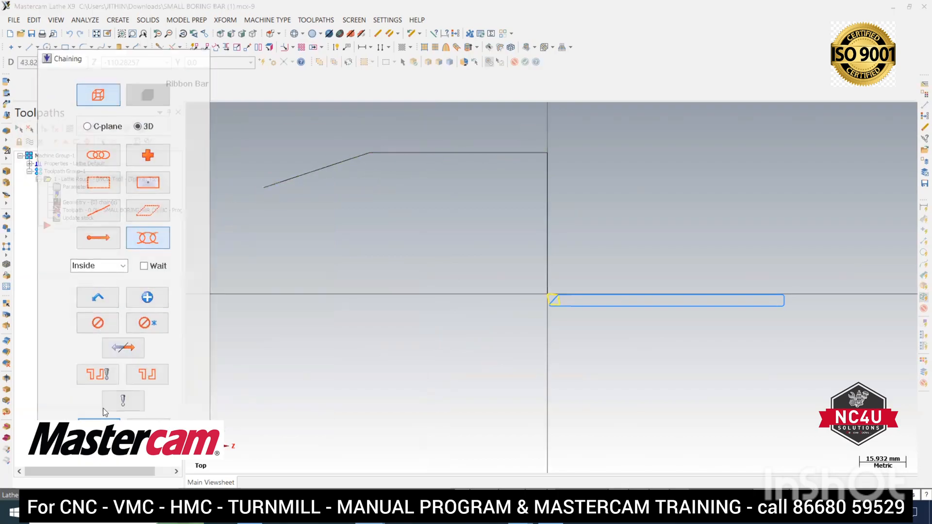
pyautogui.rightClick(209, 238)
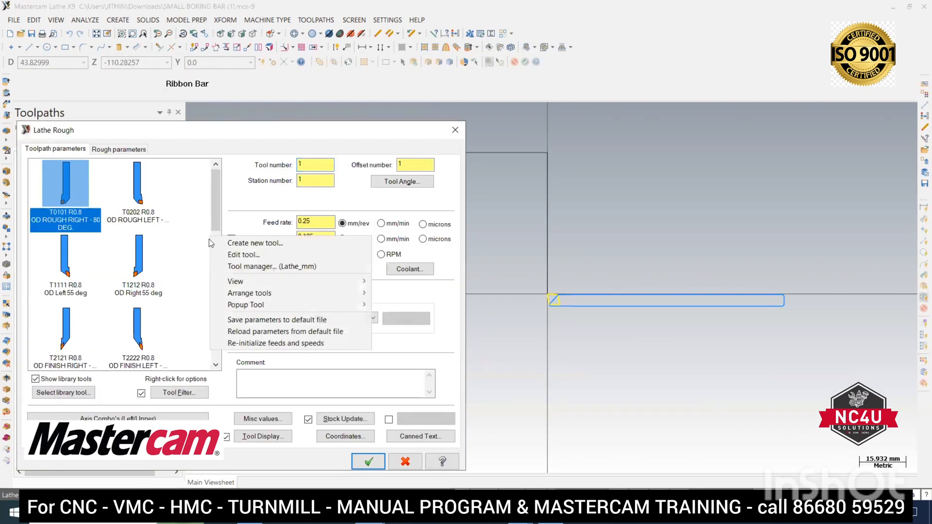
pyautogui.click(223, 243)
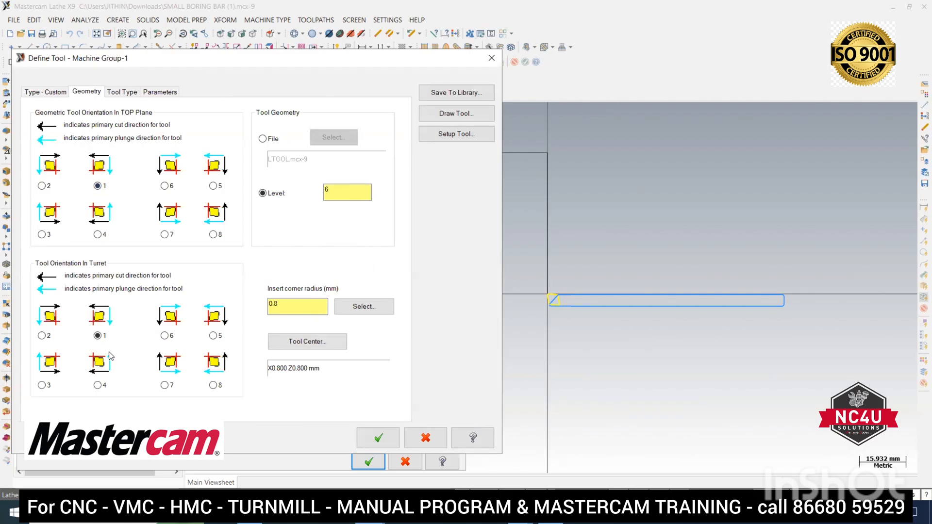
pyautogui.click(98, 386)
pyautogui.click(491, 58)
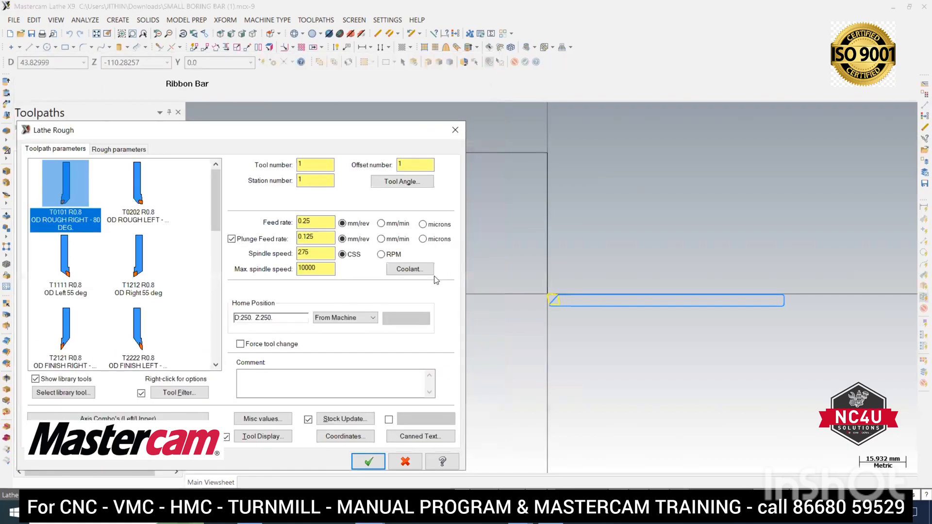
pyautogui.click(456, 129)
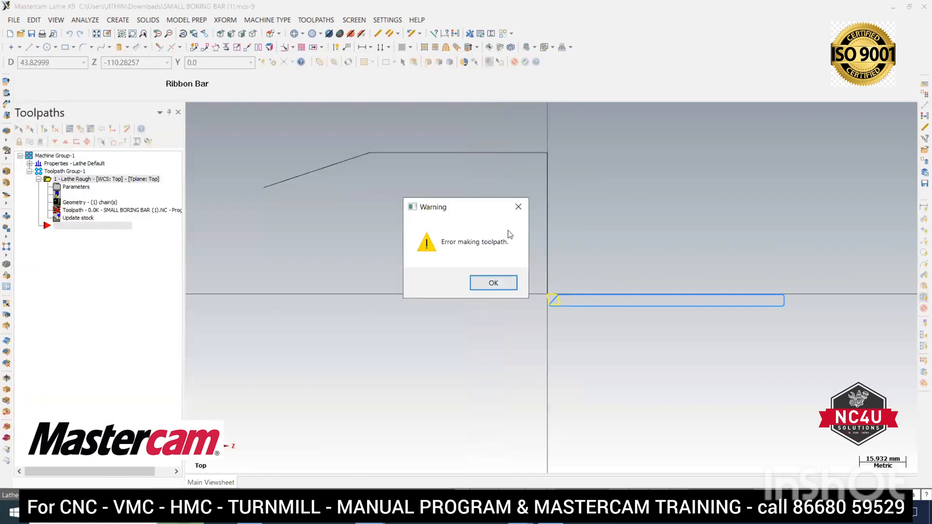
pyautogui.click(527, 214)
# - Select the insert and holder outlines as chains and move them to level 211
pyautogui.scroll(3, 603, 292)
pyautogui.click(601, 291)
pyautogui.scroll(3, 483, 294)
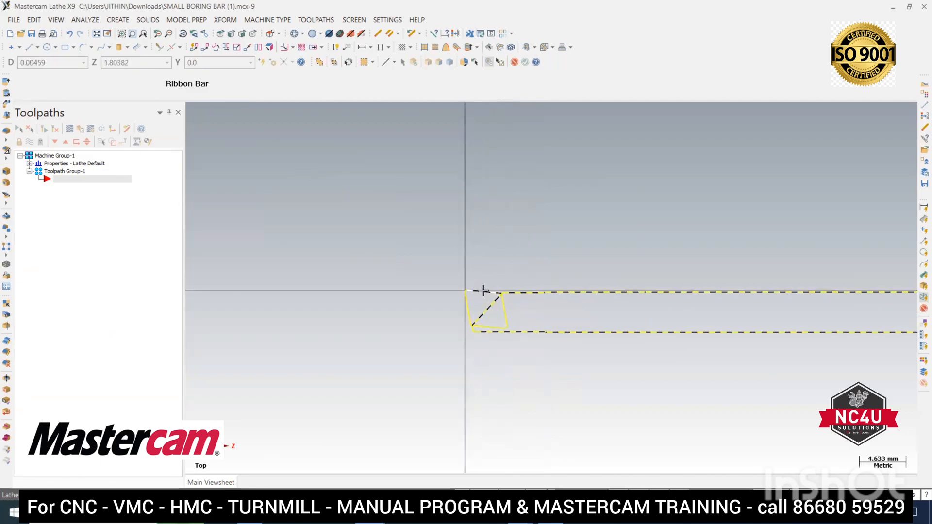
pyautogui.scroll(-3, 486, 292)
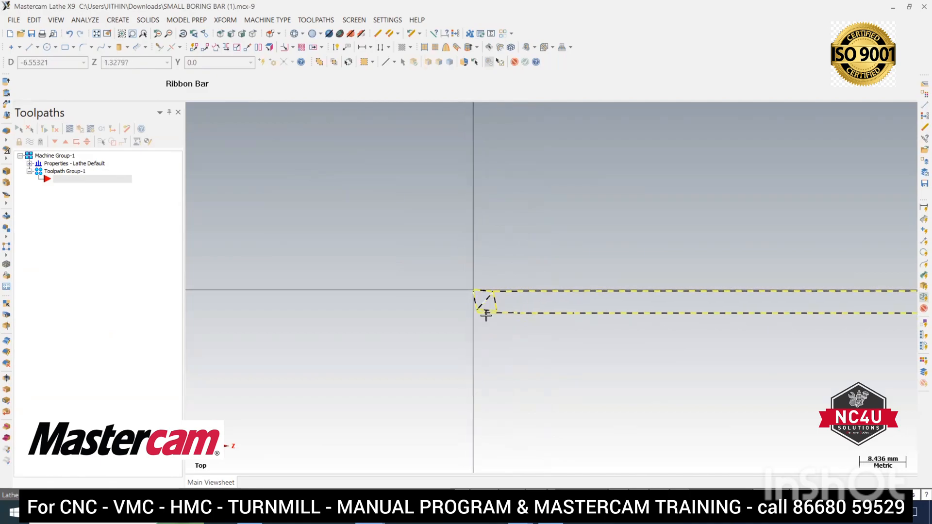
pyautogui.rightClick(653, 485)
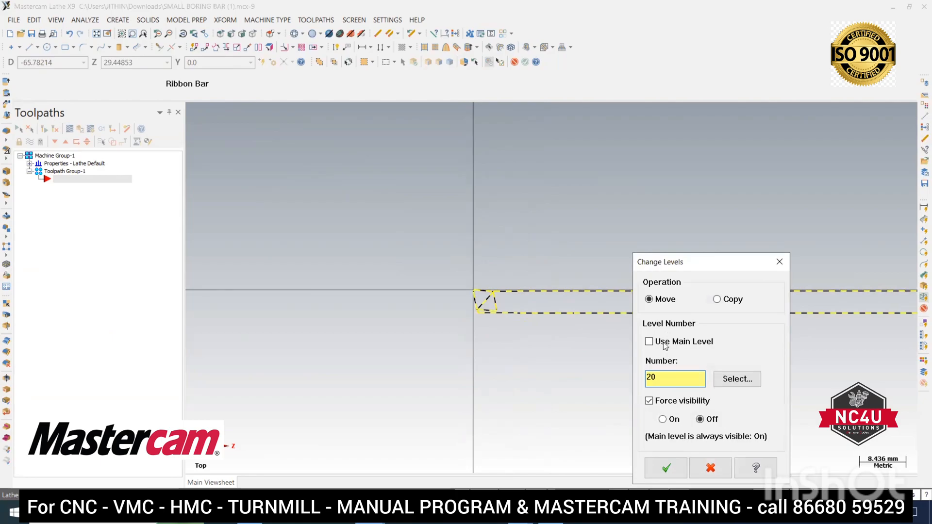
pyautogui.write('211')
pyautogui.click(662, 467)
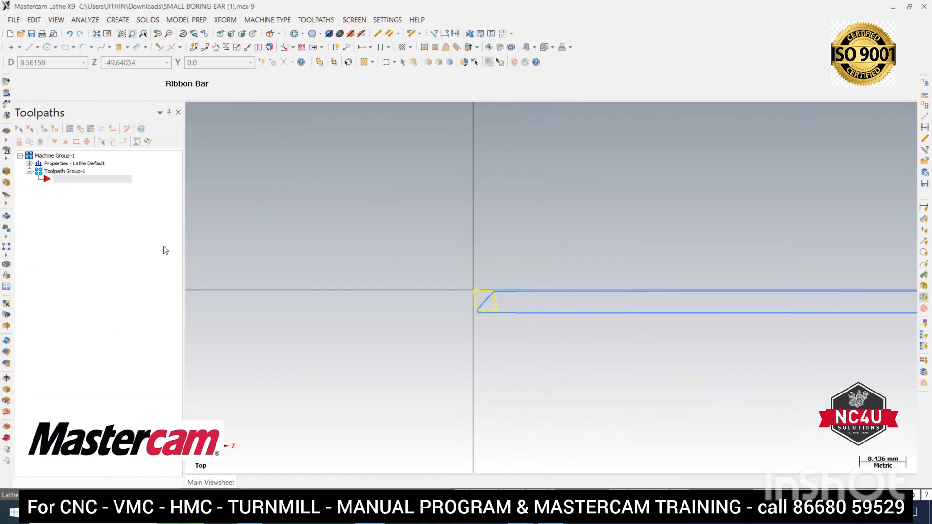
# - Create a lathe rough toolpath with the suggested NC name and chain the horizontal and sloping profile lines
pyautogui.rightClick(68, 177)
pyautogui.moveTo(138, 189)
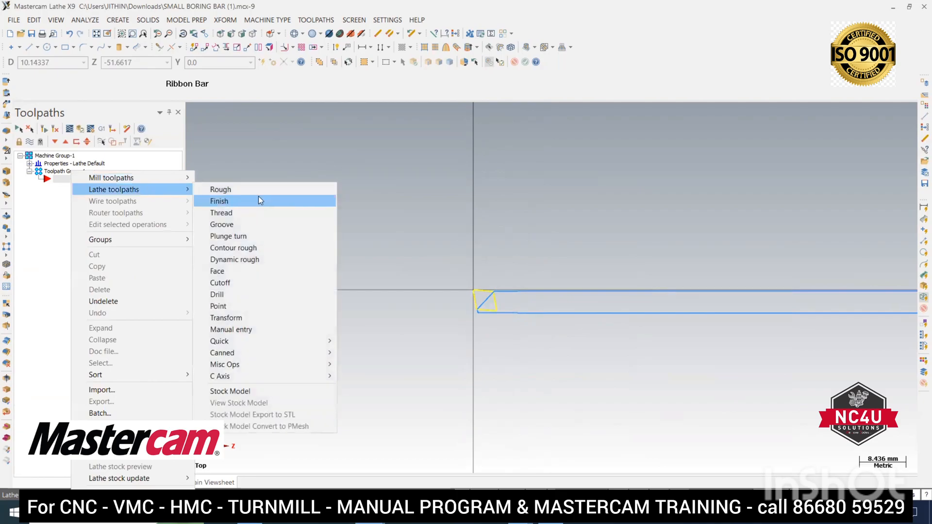
pyautogui.click(254, 190)
pyautogui.click(116, 206)
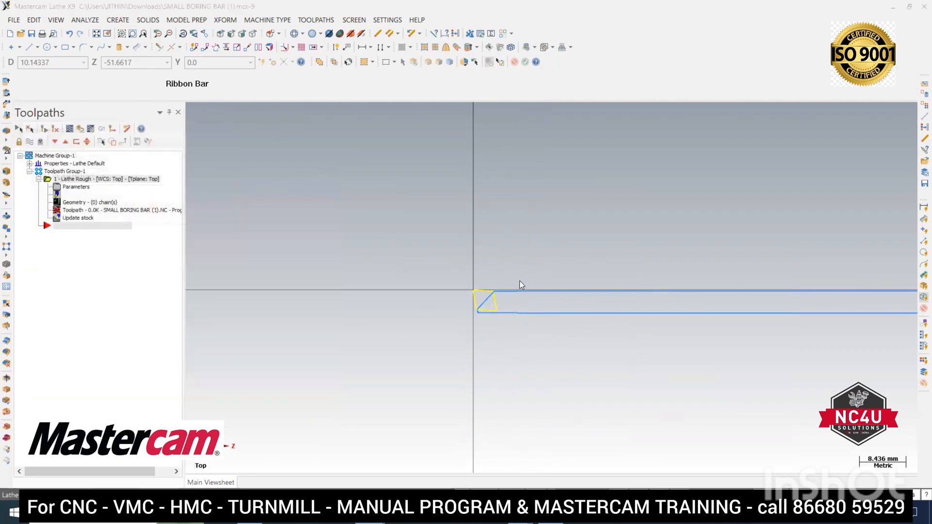
pyautogui.scroll(-2, 466, 221)
pyautogui.click(466, 210)
pyautogui.click(362, 221)
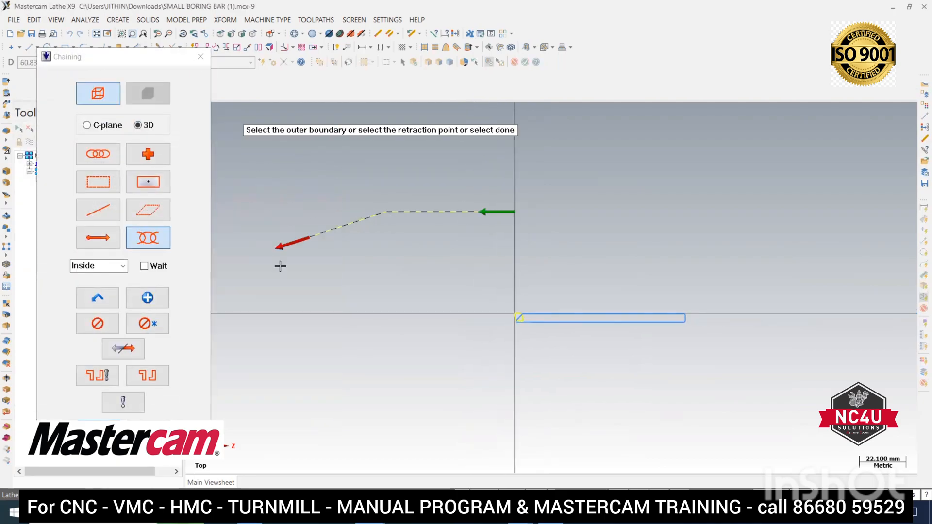
pyautogui.click(98, 430)
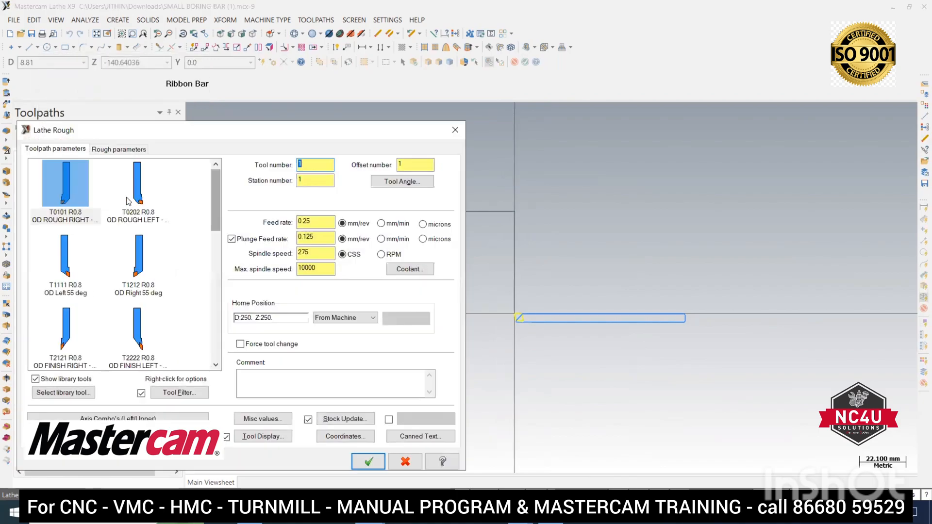
# - Define a new custom tool with orientation 4 in both the top plane and turret, taking its geometry from level 211
pyautogui.rightClick(177, 223)
pyautogui.click(198, 230)
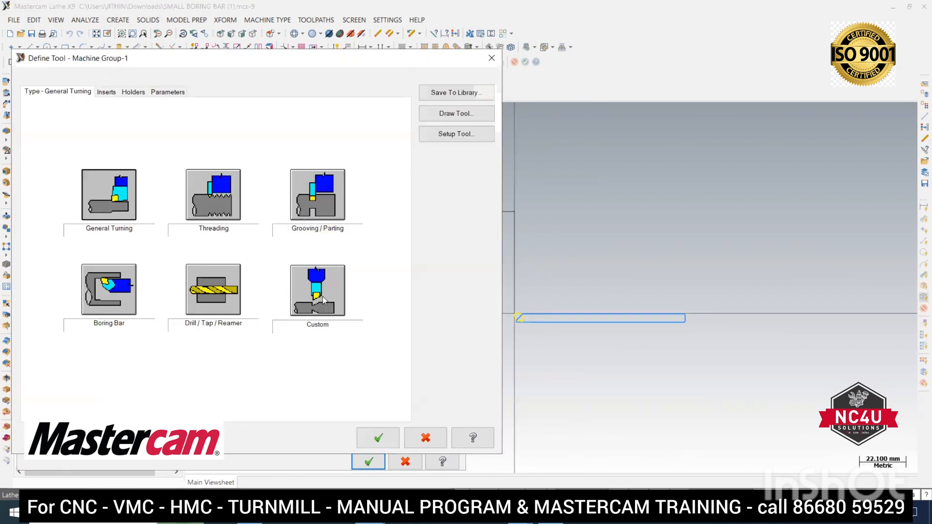
pyautogui.click(318, 289)
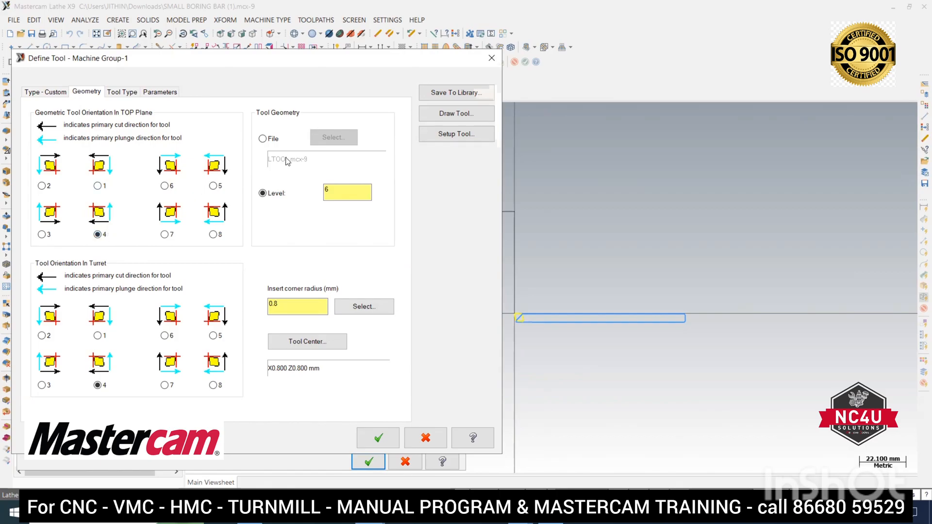
pyautogui.moveTo(341, 193); pyautogui.dragTo(279, 193)
# - Take the insert corner radius from the arc at the insert's tip, then override it with 0.8 mm
pyautogui.click(351, 311)
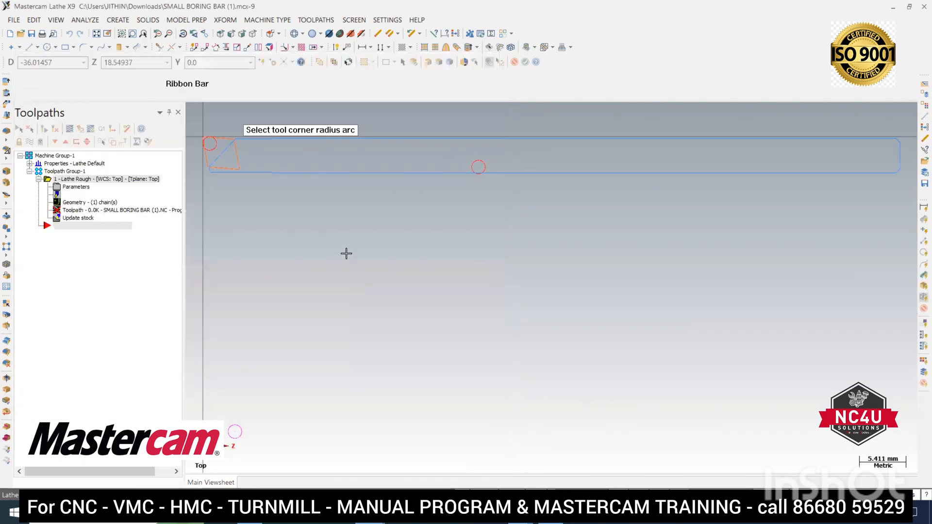
pyautogui.scroll(5, 315, 185)
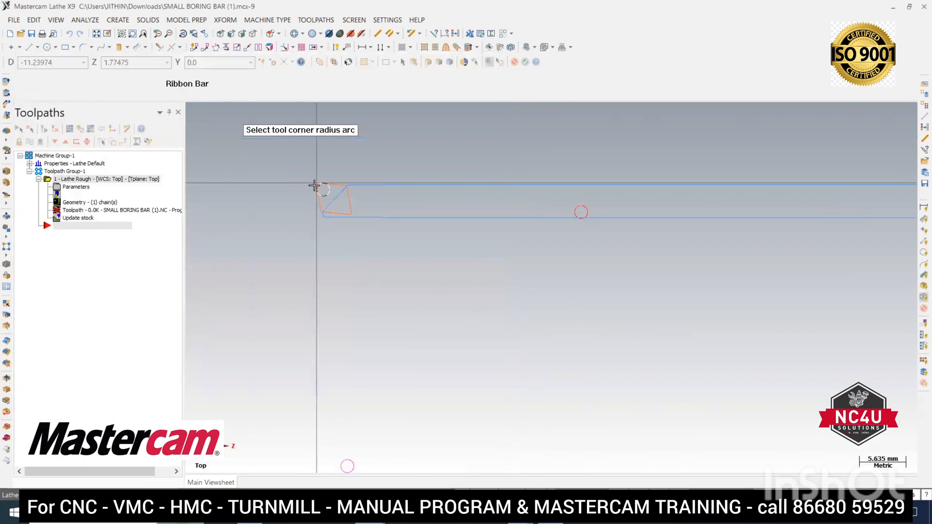
pyautogui.scroll(1, 327, 203)
pyautogui.scroll(1, 316, 194)
pyautogui.scroll(4, 317, 194)
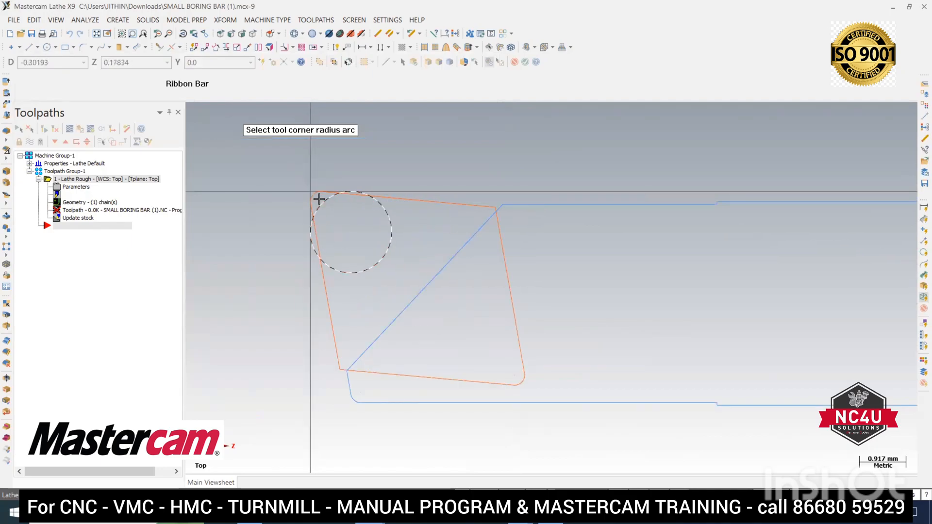
pyautogui.click(315, 194)
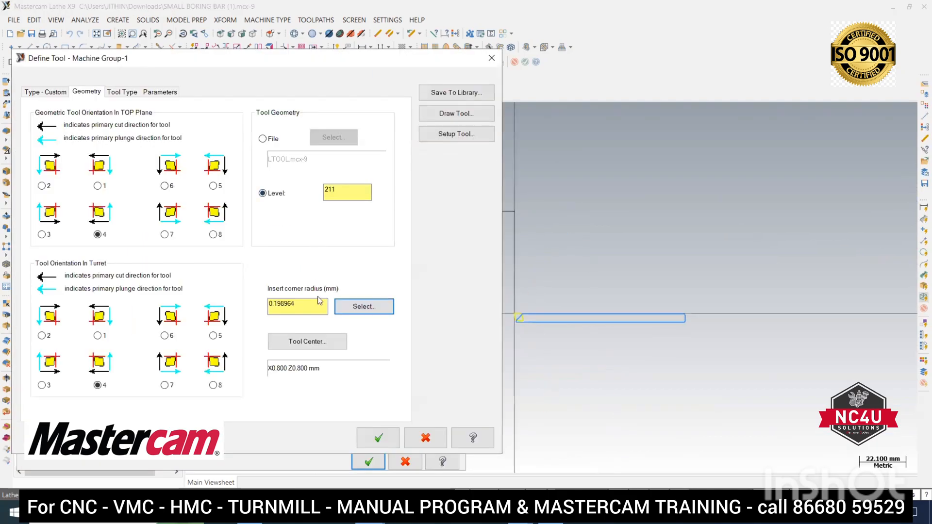
pyautogui.doubleClick(308, 305)
pyautogui.write('0.8')
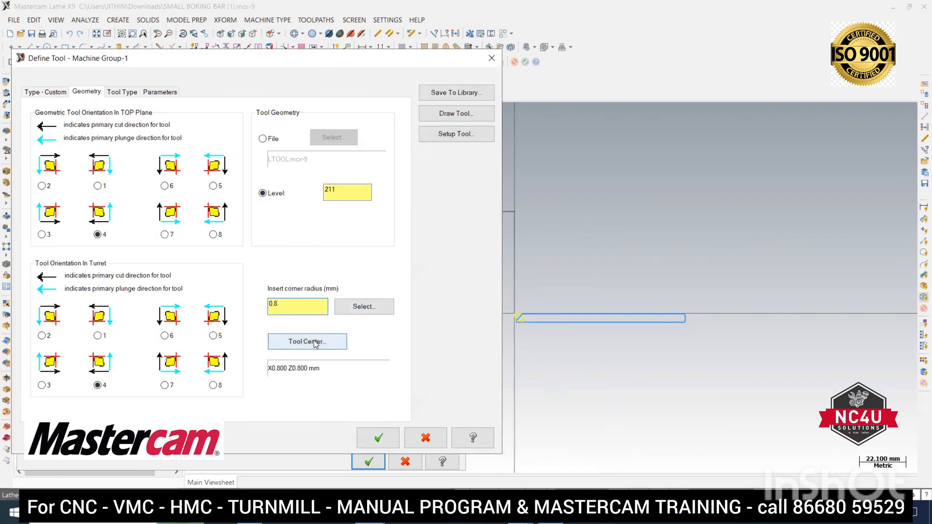
# - Set the tool center to the center point of the insert's tip corner arc, X-0.200 Z0.200 mm
pyautogui.click(307, 342)
pyautogui.scroll(4, 191, 144)
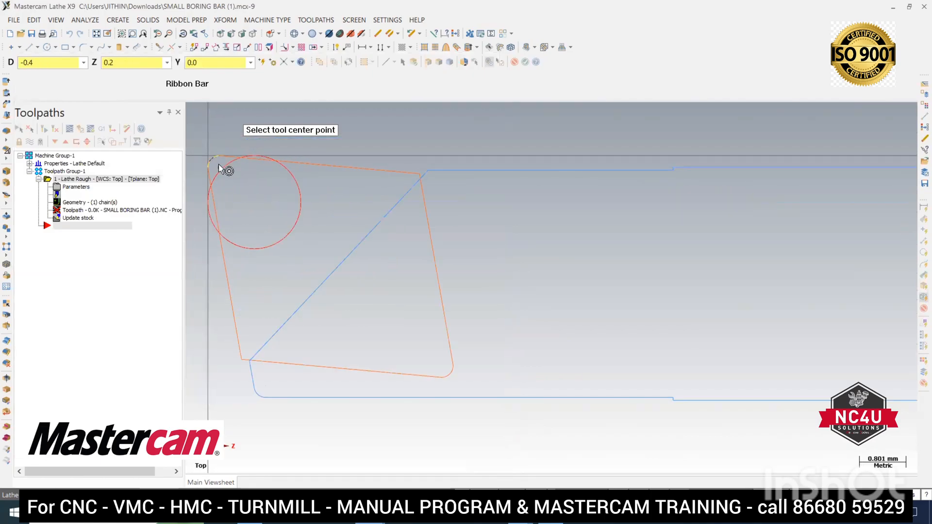
pyautogui.click(218, 165)
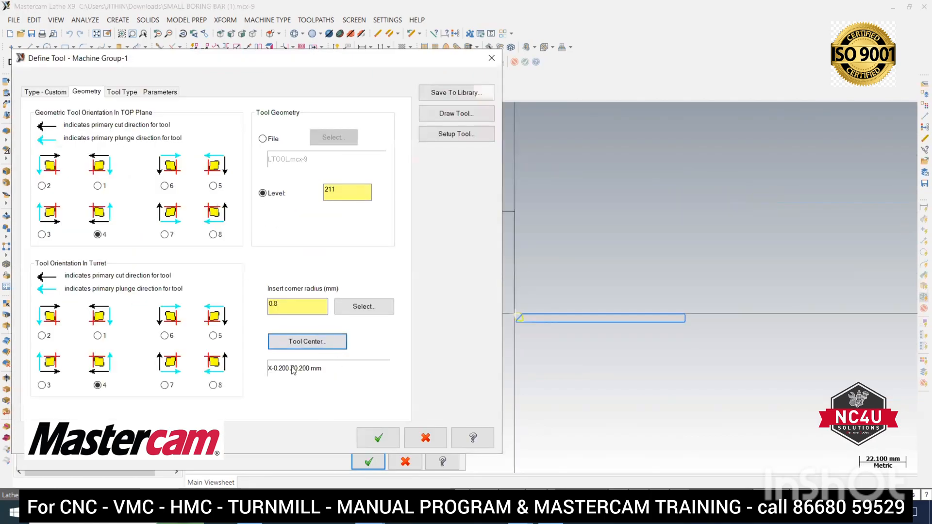
# - Set the insert corner radius to 0.2 mm and accept the custom tool definition
pyautogui.moveTo(290, 307); pyautogui.dragTo(232, 308)
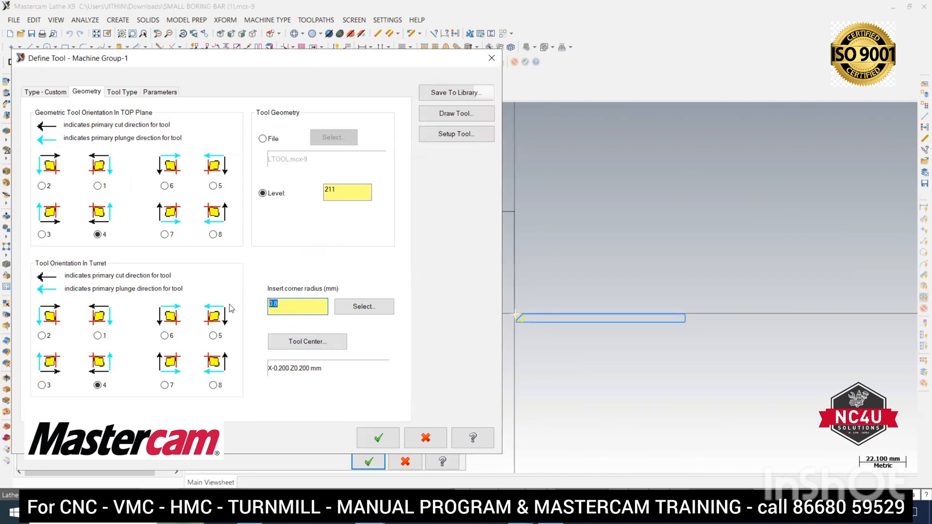
pyautogui.press('BackSpace')
pyautogui.write('0.2')
pyautogui.click(378, 440)
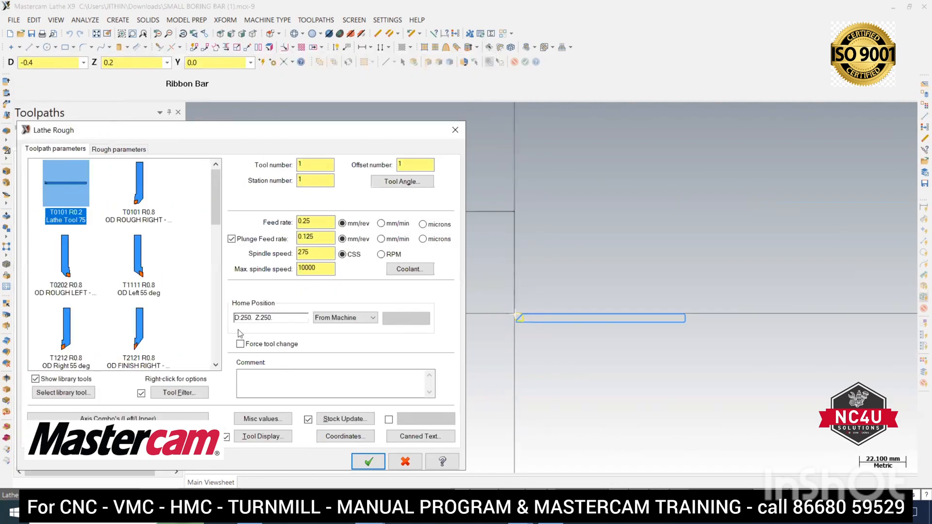